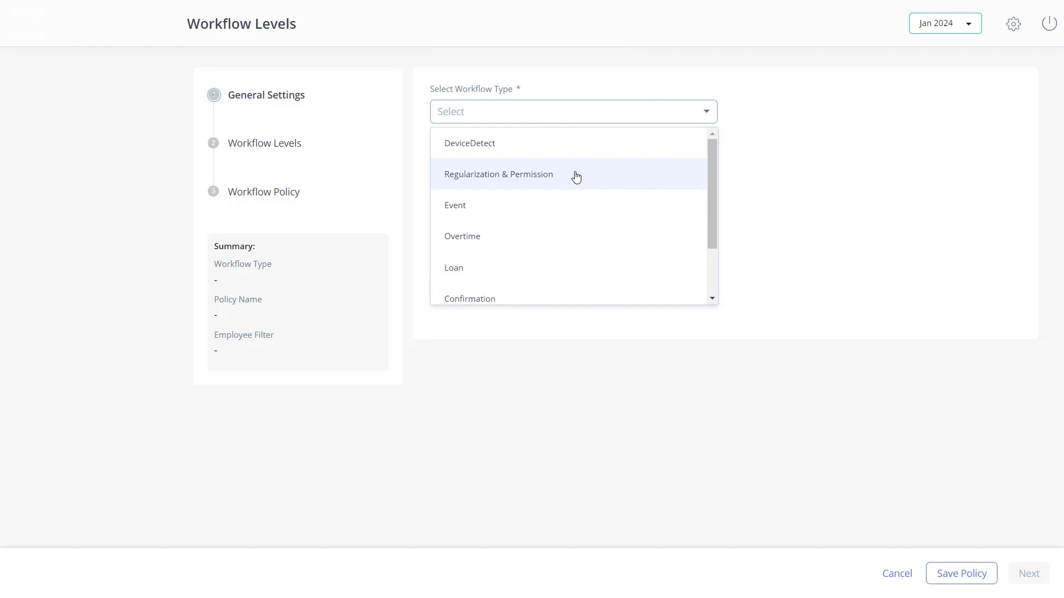
Set the workflow type to Regularization & Permission and enter the description "Permission policy for day and night shift" for the policy named Permission policy
{"action": "left_click", "coordinate": [576, 176]}
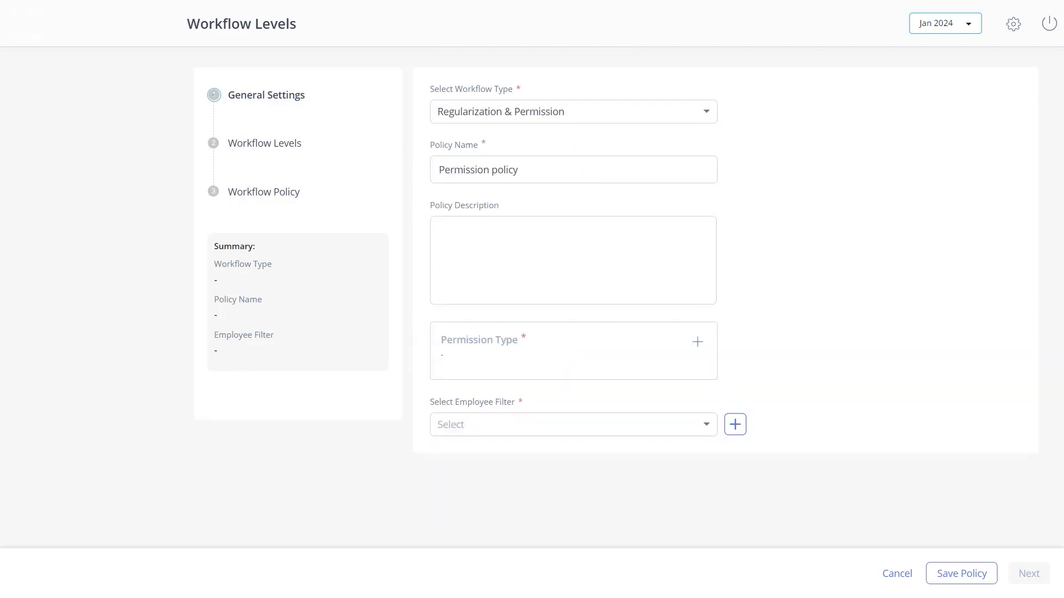
{"action": "type", "text": "Permission policy for day and night shift"}
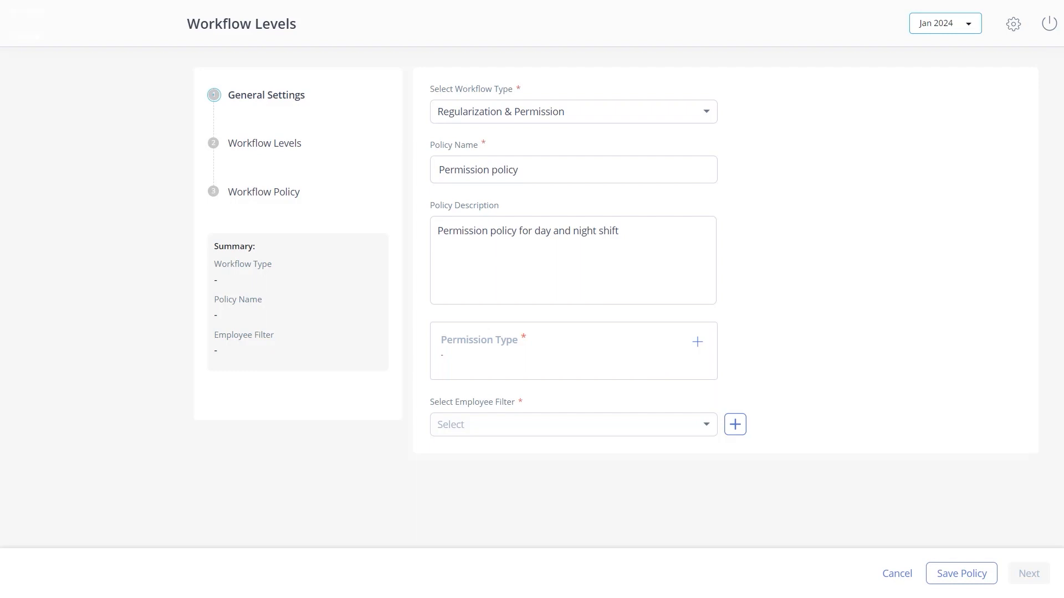
Add WFH as the policy's permission type and save that selection
{"action": "left_click", "coordinate": [694, 342]}
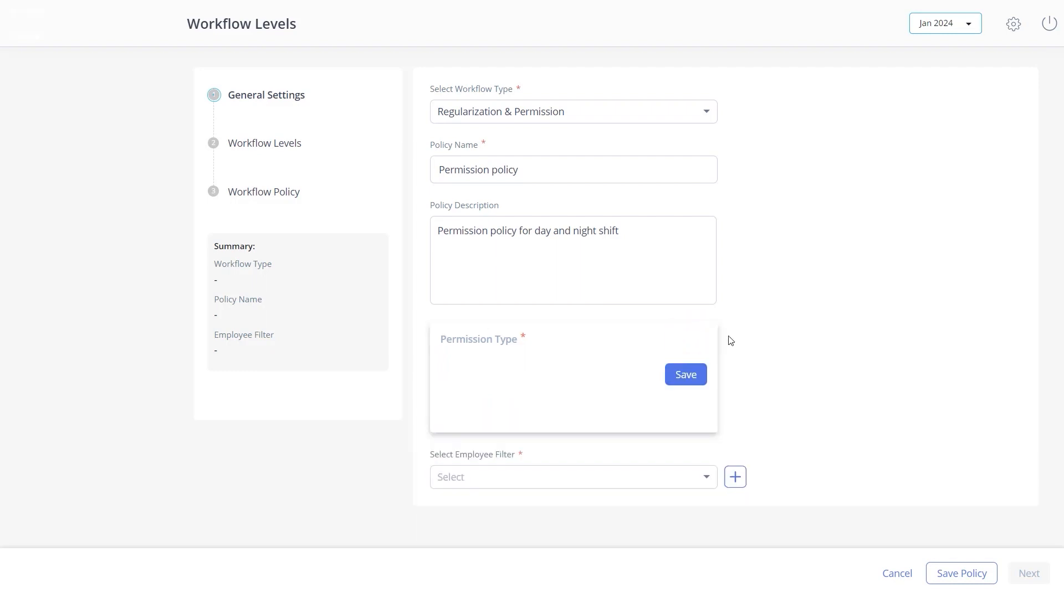
{"action": "left_click", "coordinate": [640, 381]}
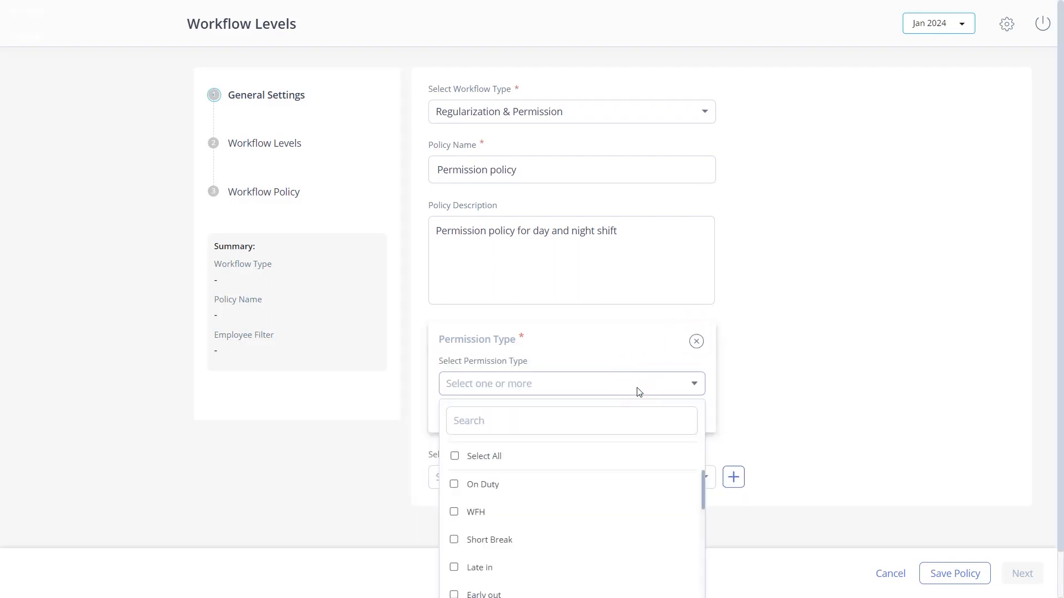
{"action": "left_click", "coordinate": [456, 512]}
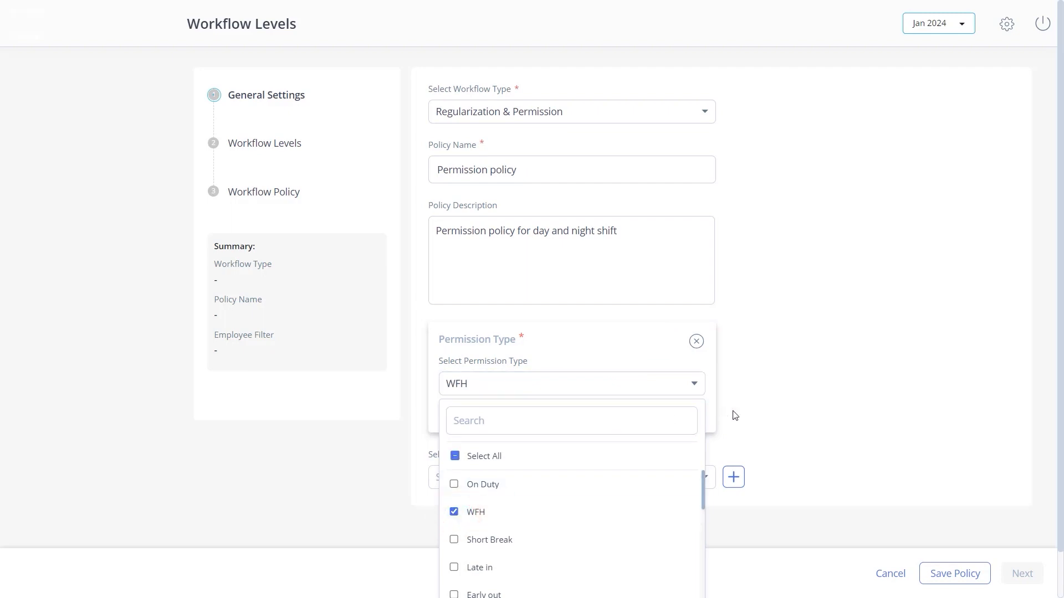
{"action": "left_click", "coordinate": [760, 410]}
{"action": "left_click", "coordinate": [684, 413]}
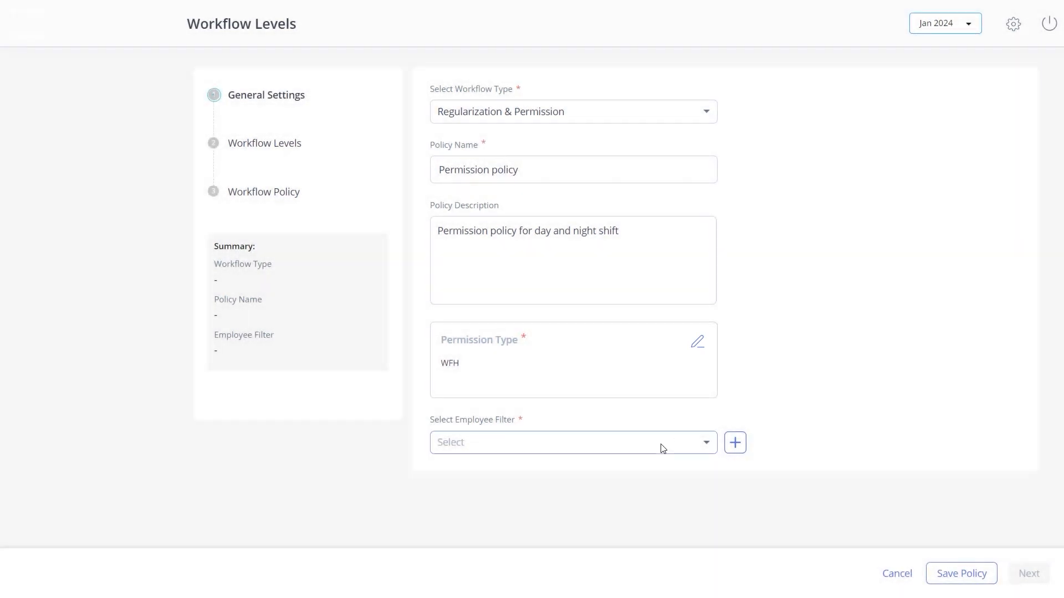
Apply the policy to All Current Employees, then save the general settings and continue to the workflow levels
{"action": "left_click", "coordinate": [661, 444]}
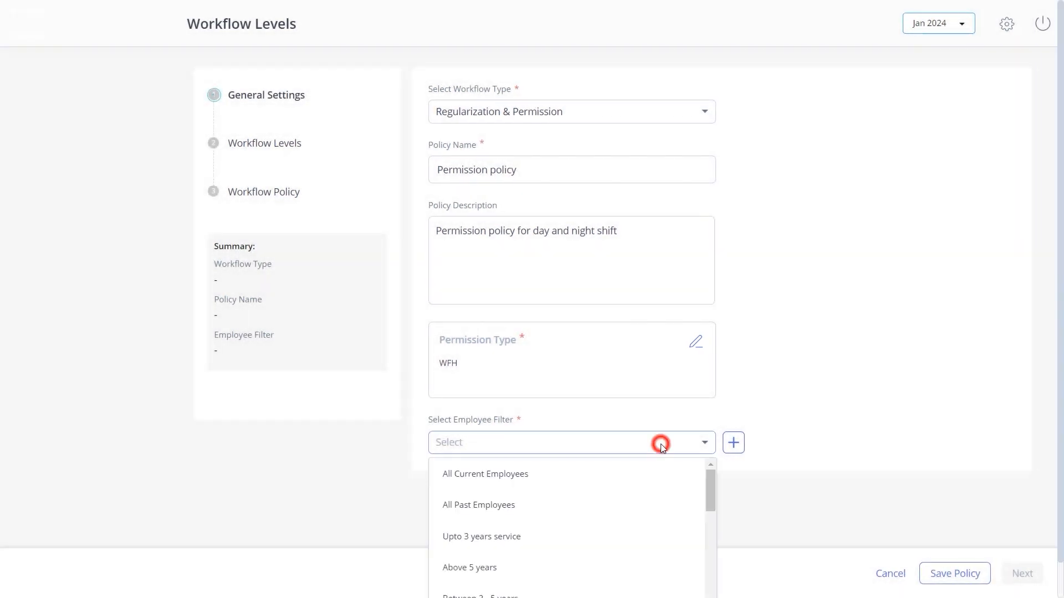
{"action": "left_click", "coordinate": [506, 478]}
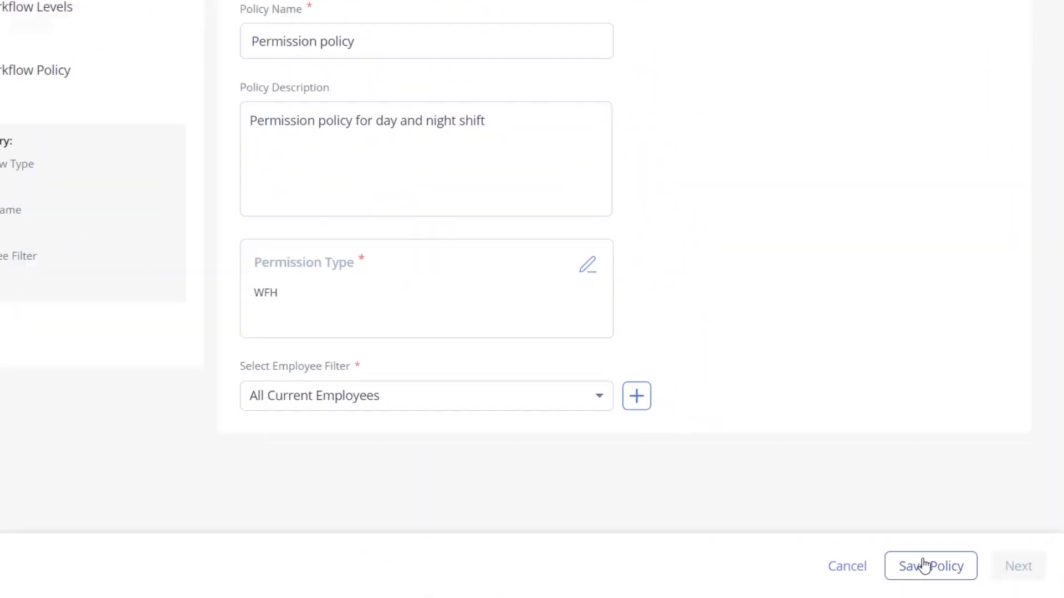
{"action": "left_click", "coordinate": [893, 559]}
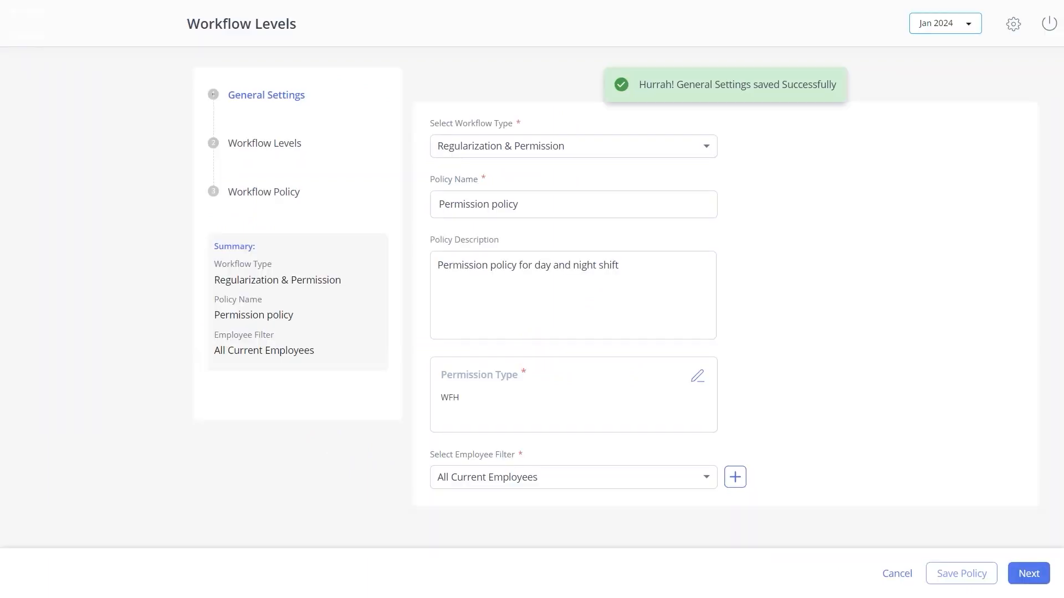
{"action": "left_click", "coordinate": [1028, 574]}
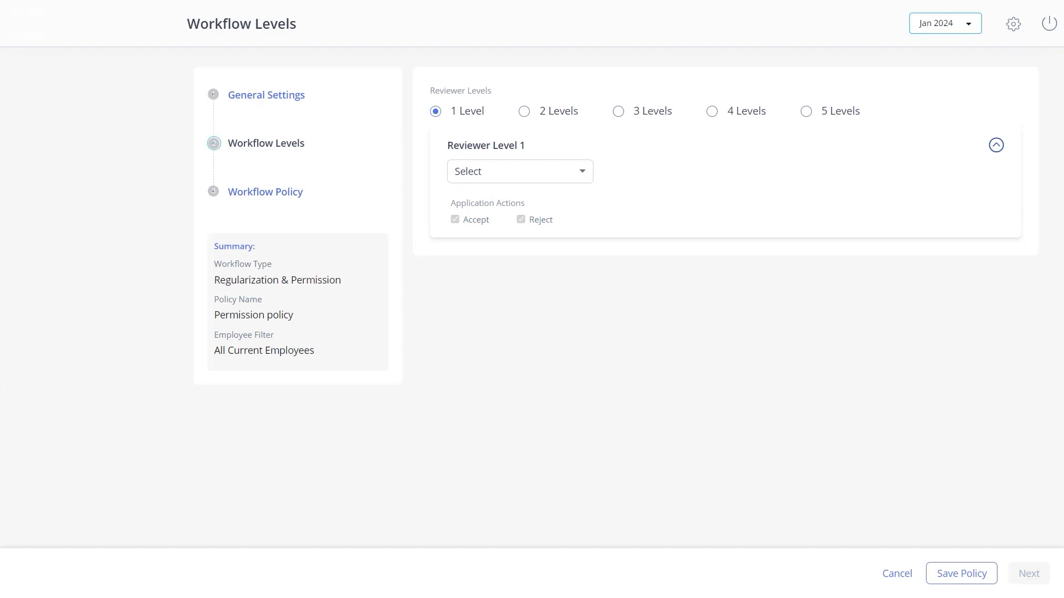
Configure two reviewer levels, Manager with Forward and Accept allowed and Manager's Manager, then save and continue to the workflow policy
{"action": "left_click", "coordinate": [524, 111]}
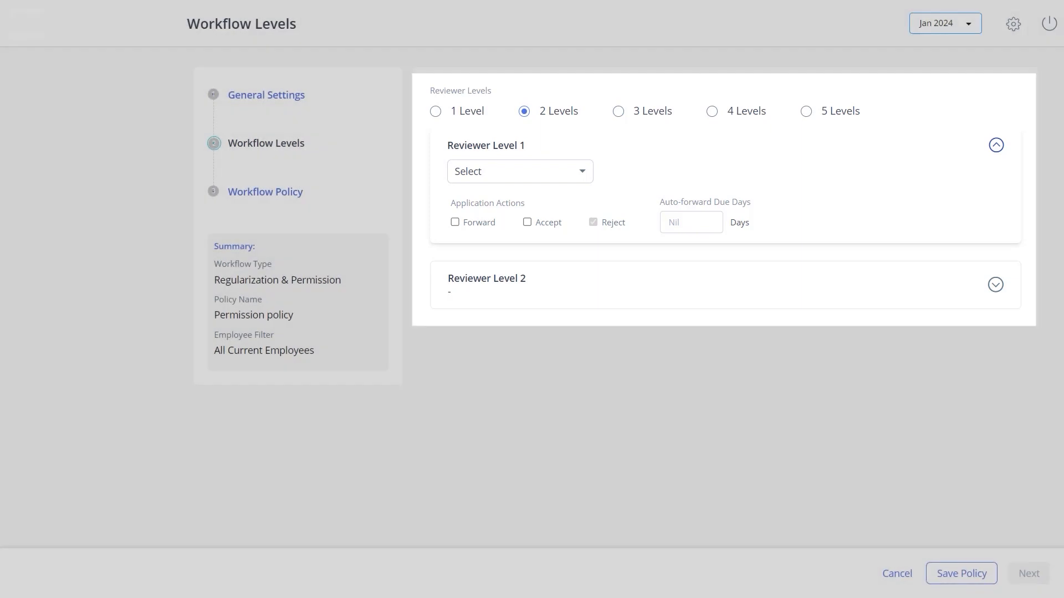
{"action": "left_click", "coordinate": [508, 173]}
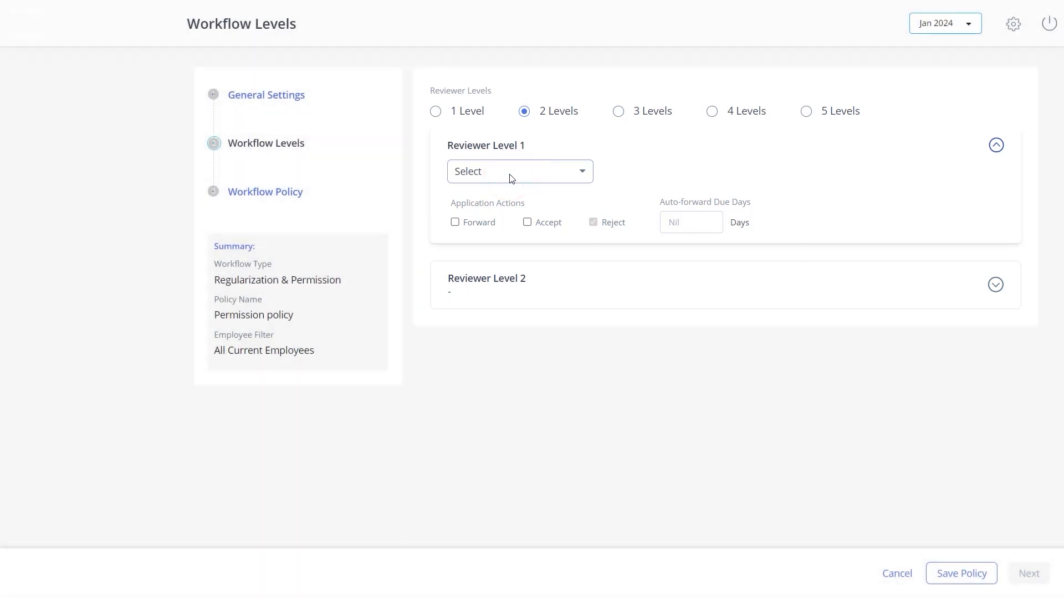
{"action": "left_click", "coordinate": [547, 253]}
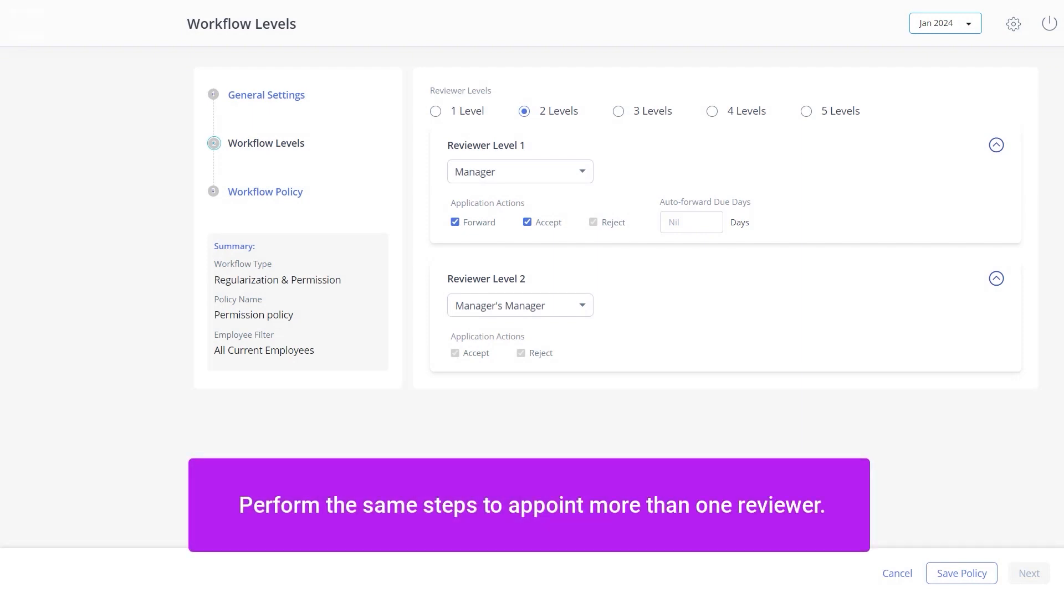
{"action": "left_click", "coordinate": [956, 573]}
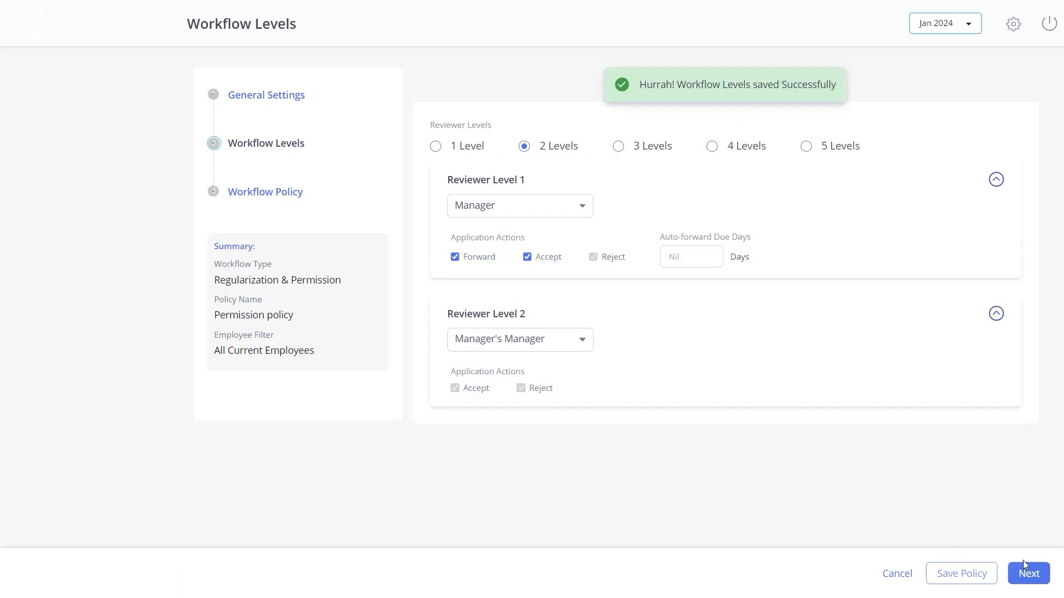
{"action": "left_click", "coordinate": [1025, 575]}
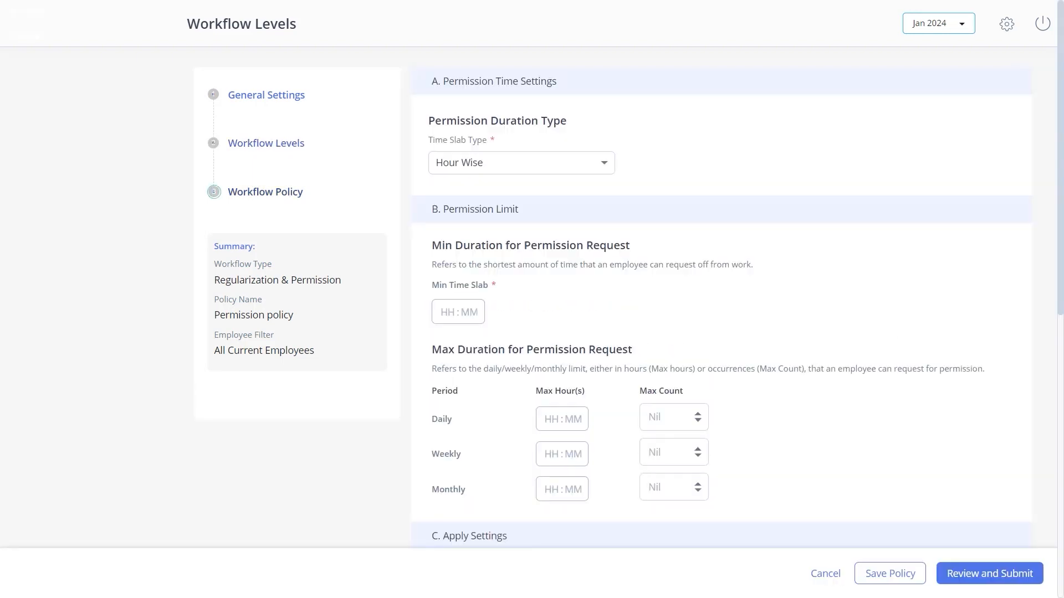
Keep the time slab type as Hour Wise and set the minimum permission duration to 02:00
{"action": "left_click", "coordinate": [588, 161]}
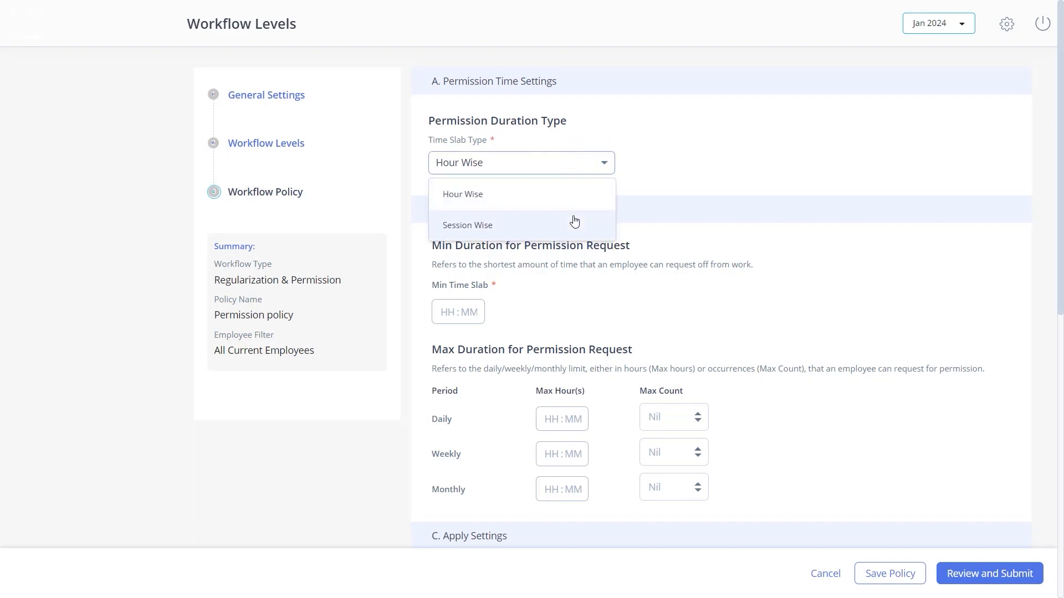
{"action": "left_click", "coordinate": [448, 312]}
{"action": "left_click", "coordinate": [453, 318]}
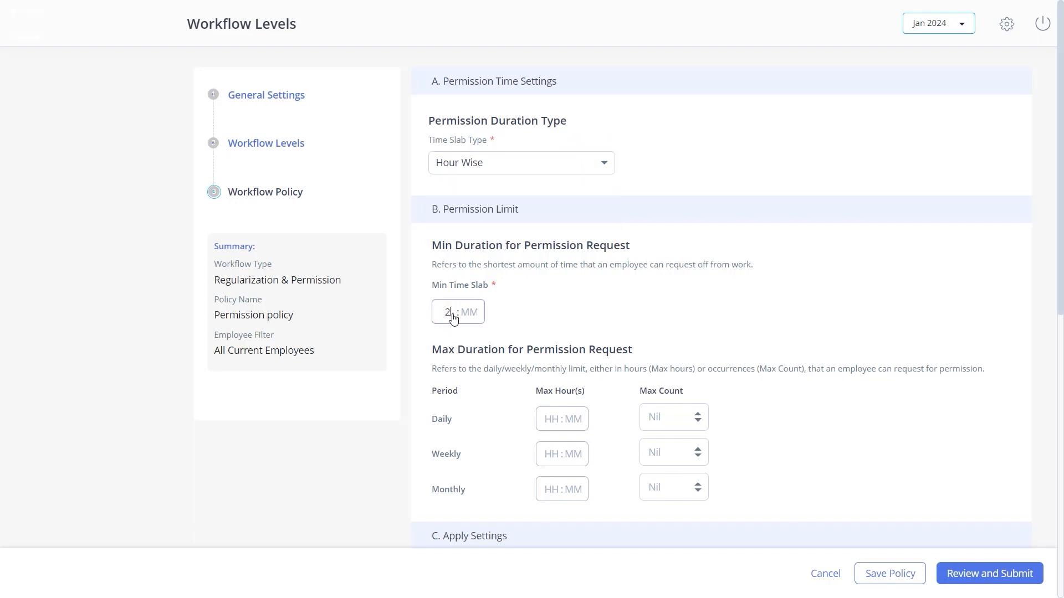
{"action": "type", "text": "2"}
{"action": "left_click", "coordinate": [467, 313]}
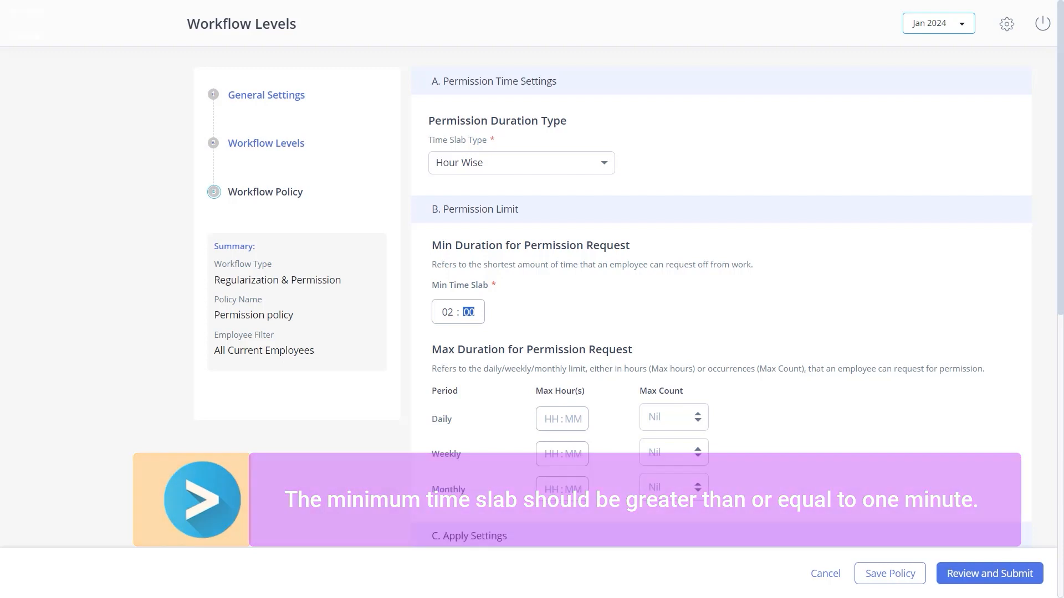
Limit weekly permission requests to a maximum of 04:00 hours and a maximum count of 2
{"action": "left_click", "coordinate": [554, 455]}
{"action": "type", "text": "4"}
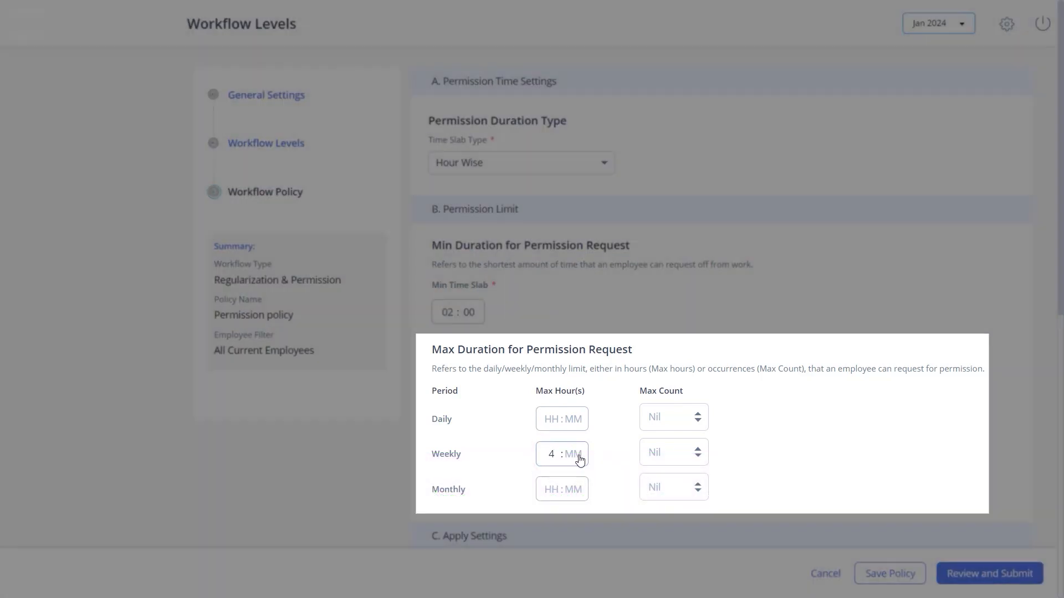
{"action": "left_click", "coordinate": [578, 455]}
{"action": "left_click", "coordinate": [697, 328]}
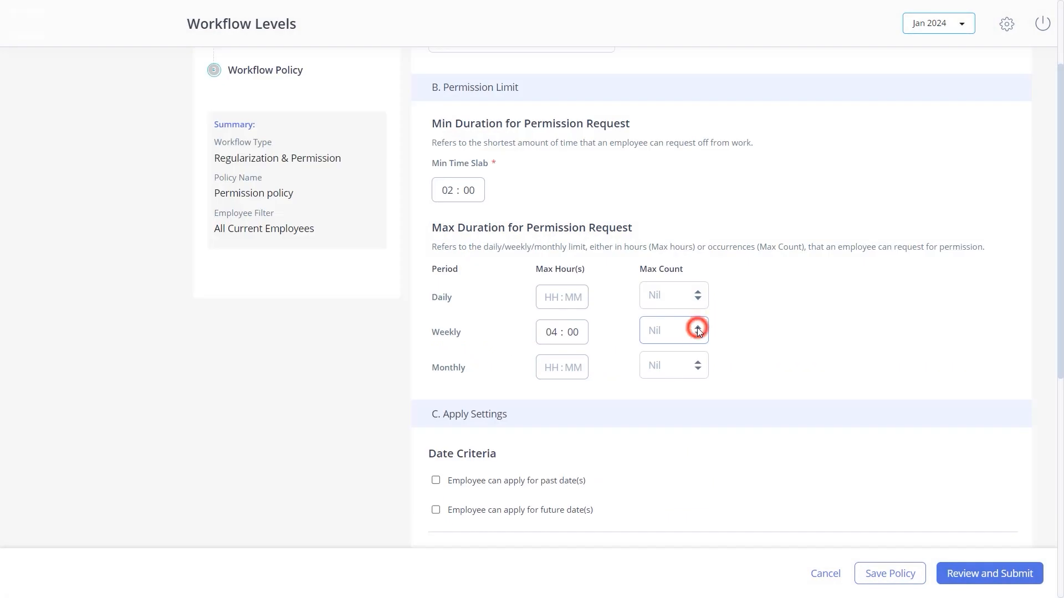
{"action": "left_click", "coordinate": [697, 328]}
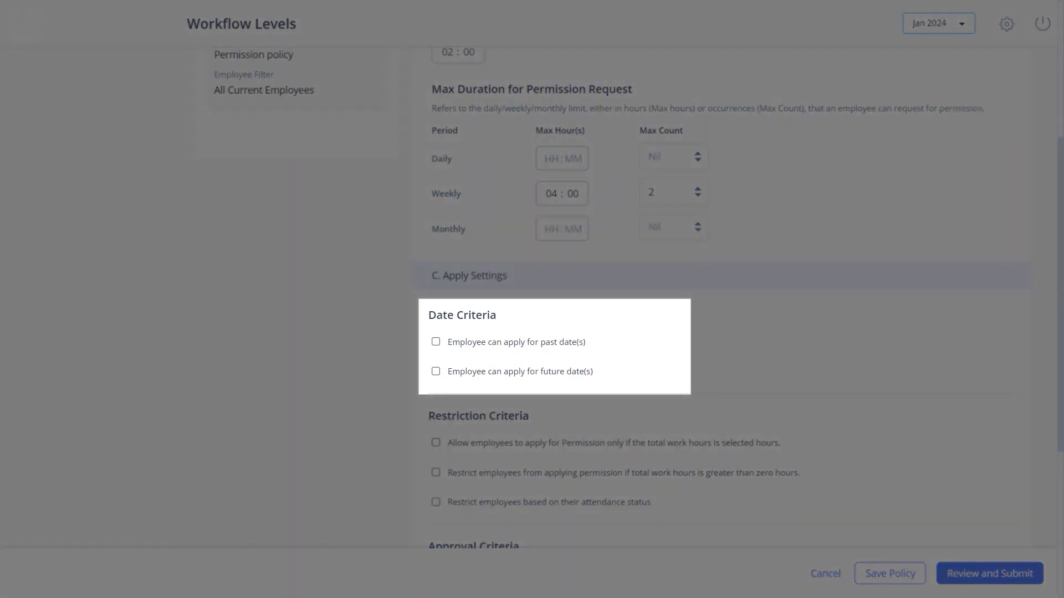
Allow employees to apply for past and future dates, each within 2 days of the present date
{"action": "left_click", "coordinate": [435, 341]}
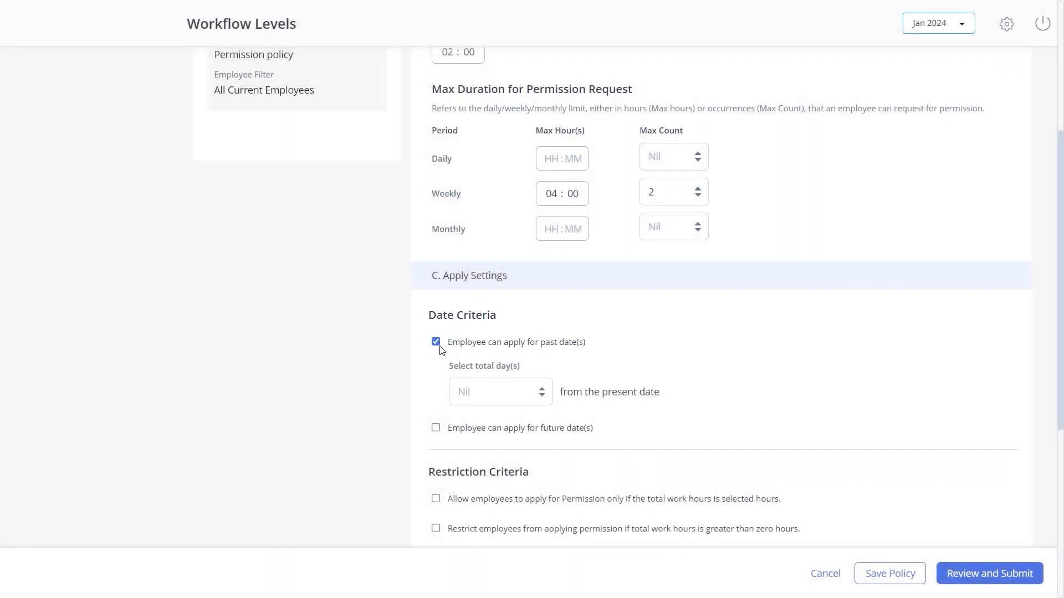
{"action": "left_click", "coordinate": [544, 375]}
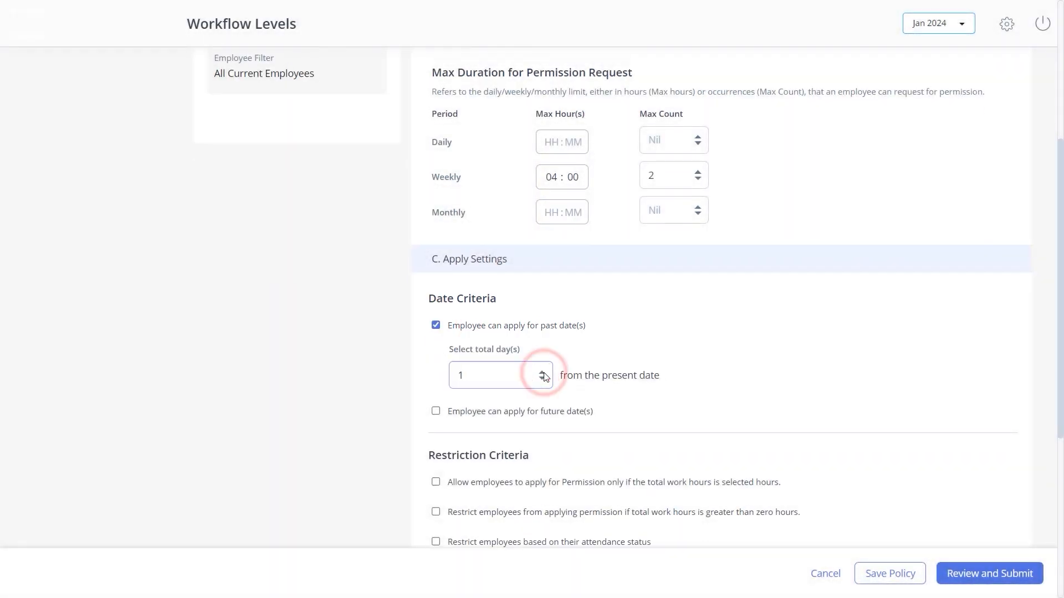
{"action": "left_click", "coordinate": [436, 412]}
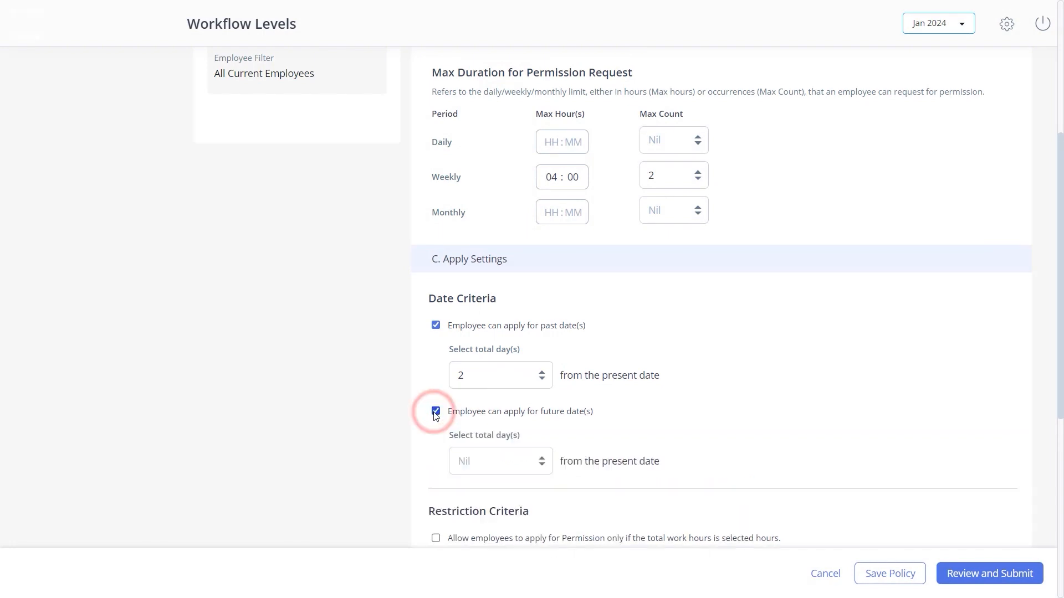
{"action": "left_click", "coordinate": [542, 459]}
{"action": "left_click", "coordinate": [542, 459]}
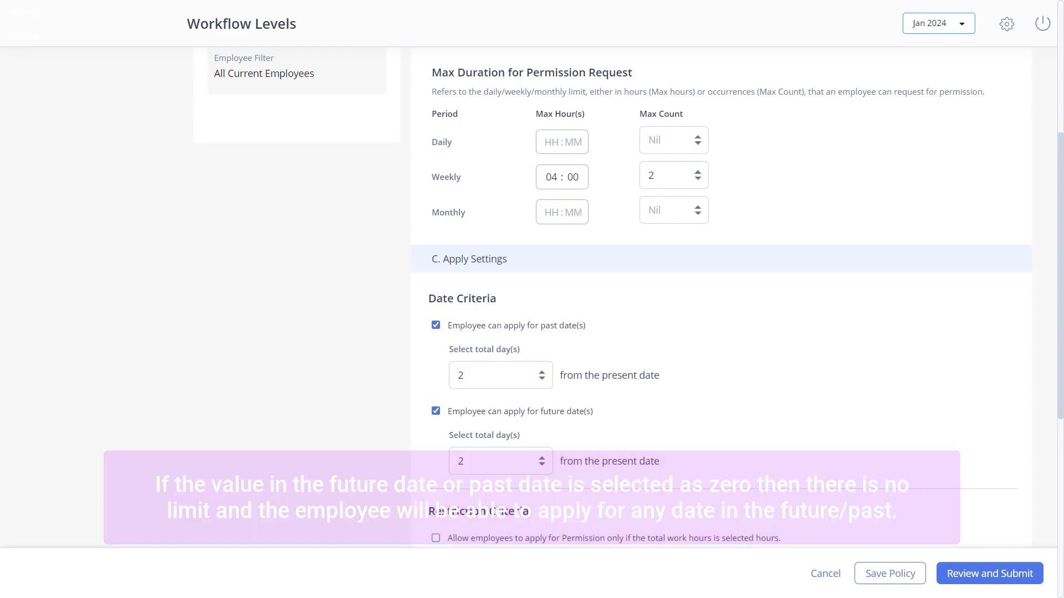
Allow permission requests only when total work hours meet a minimum of 02:00 working hours
{"action": "scroll", "coordinate": [514, 509], "scroll_direction": "down", "scroll_amount": 5}
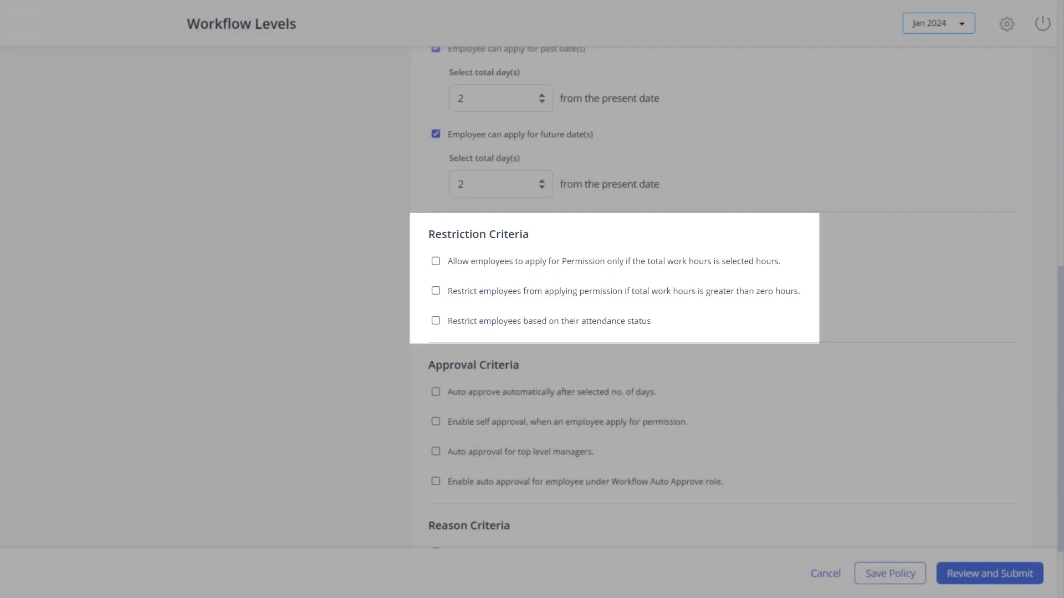
{"action": "left_click", "coordinate": [436, 261]}
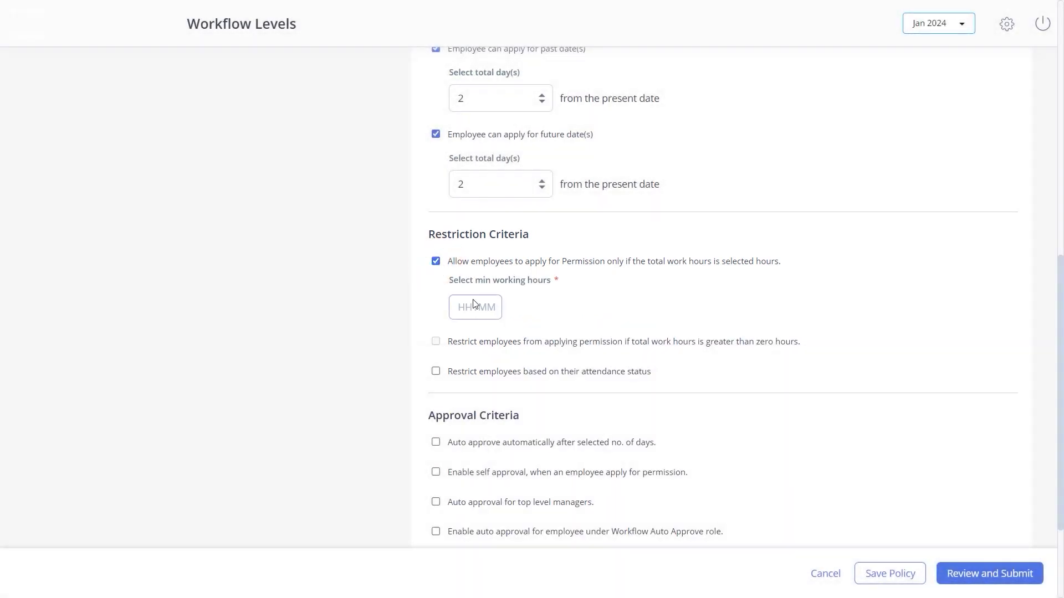
{"action": "left_click", "coordinate": [465, 311]}
{"action": "type", "text": "2 :"}
{"action": "left_click", "coordinate": [491, 308]}
Restrict full-day permission applications by attendance status, applying when both session statuses match the configured status
{"action": "left_click", "coordinate": [436, 372]}
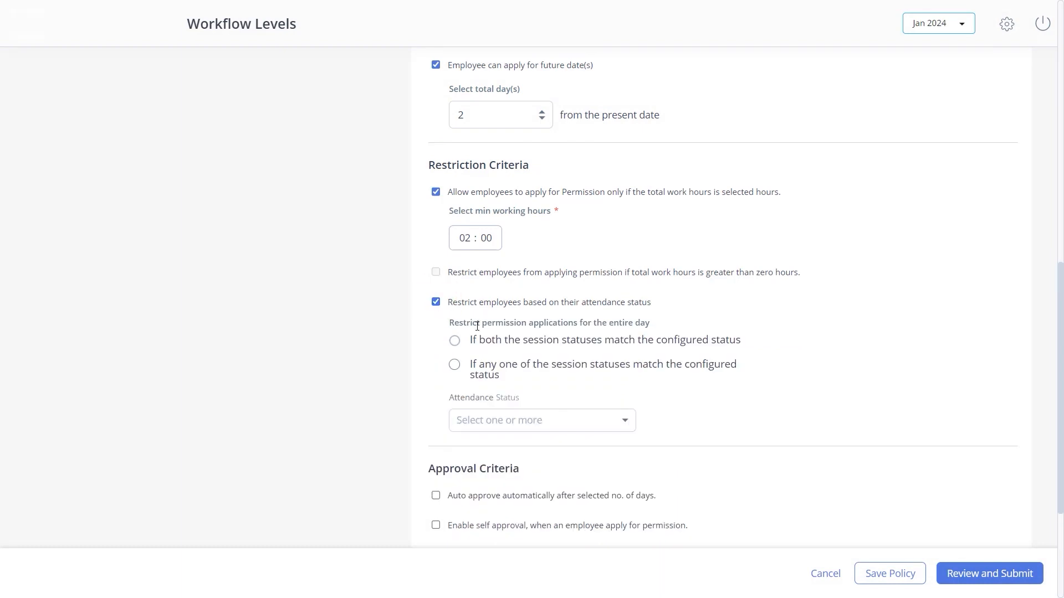
{"action": "left_click", "coordinate": [454, 342]}
{"action": "left_click", "coordinate": [454, 366]}
{"action": "scroll", "coordinate": [599, 291], "scroll_direction": "down", "scroll_amount": 2}
{"action": "left_click", "coordinate": [600, 291]}
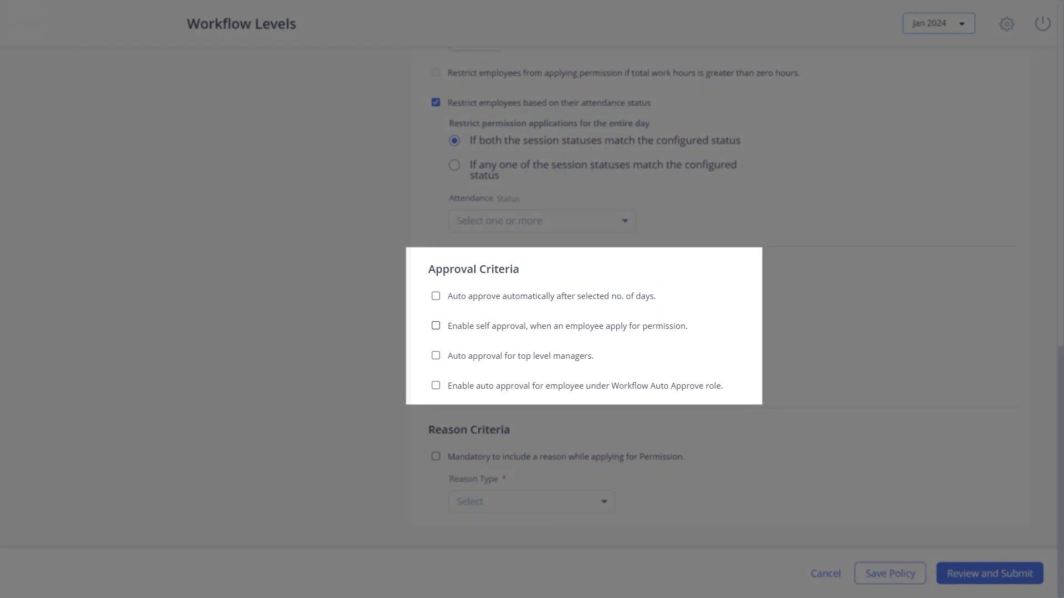
Enable auto approval after 2 days, self approval, and auto approval for top level managers and the Workflow Auto Approve role
{"action": "left_click", "coordinate": [436, 296]}
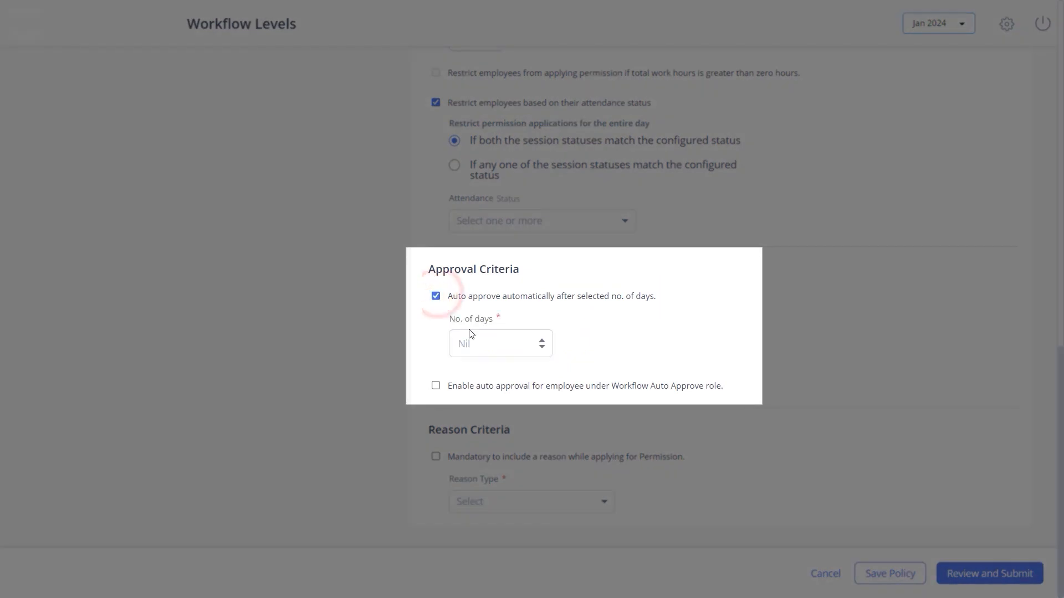
{"action": "left_click", "coordinate": [541, 344]}
{"action": "left_click", "coordinate": [542, 342]}
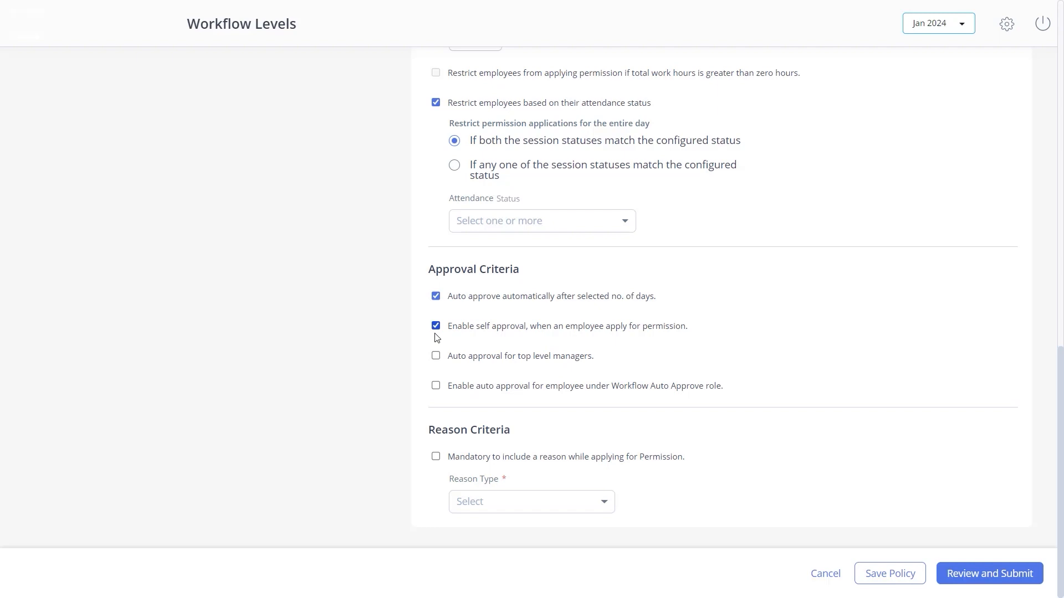
{"action": "left_click", "coordinate": [436, 357]}
{"action": "left_click", "coordinate": [436, 386]}
Make a reason mandatory when applying for permission, with the reason type Manual
{"action": "left_click", "coordinate": [436, 457]}
{"action": "left_click", "coordinate": [521, 501]}
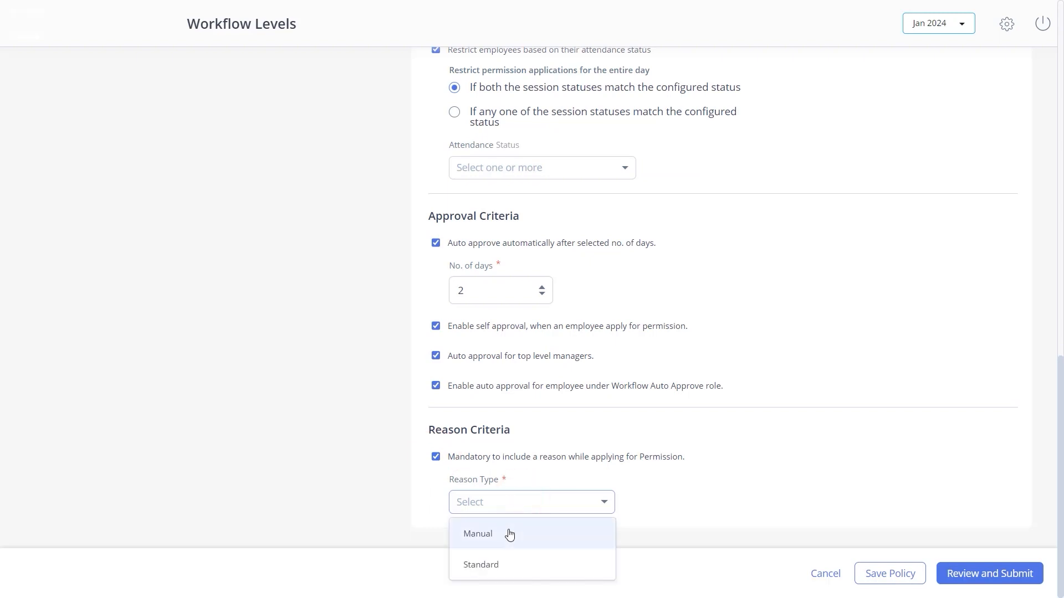
{"action": "left_click", "coordinate": [502, 535]}
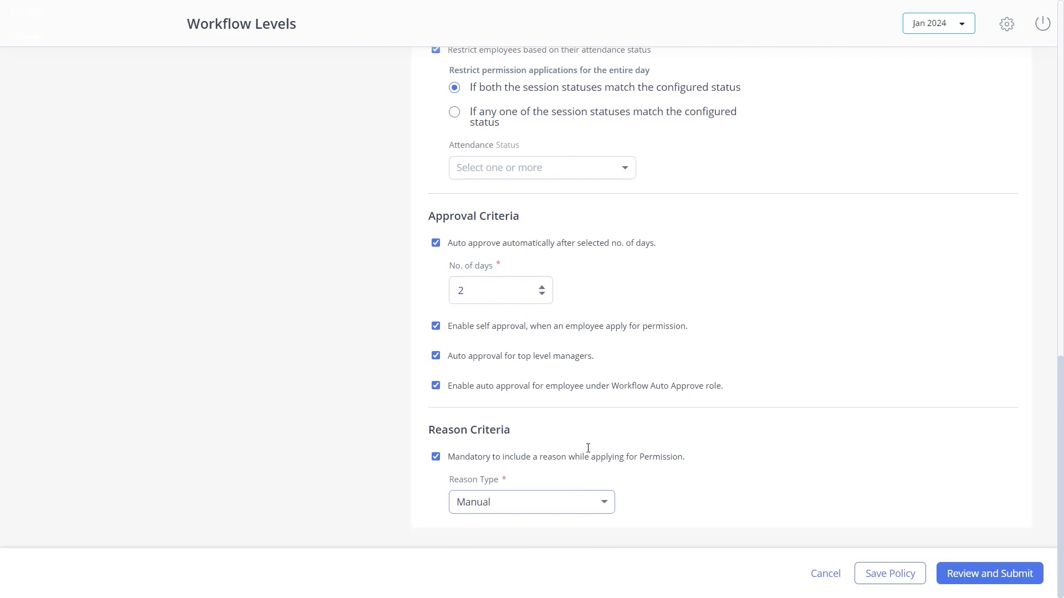
Save the workflow policy and proceed to its review and submission
{"action": "left_click", "coordinate": [914, 573]}
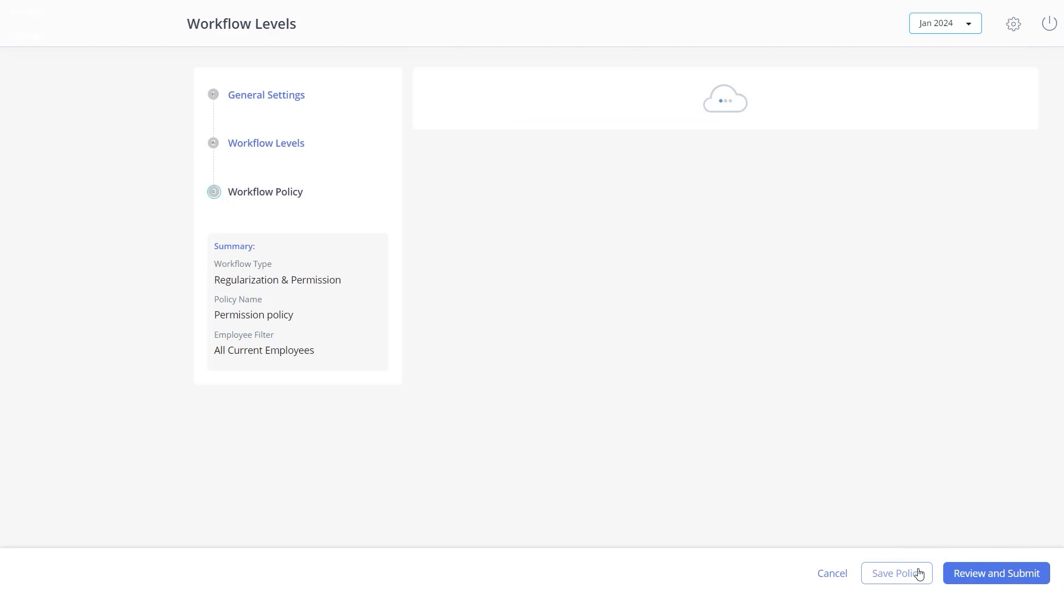
{"action": "left_click", "coordinate": [987, 569]}
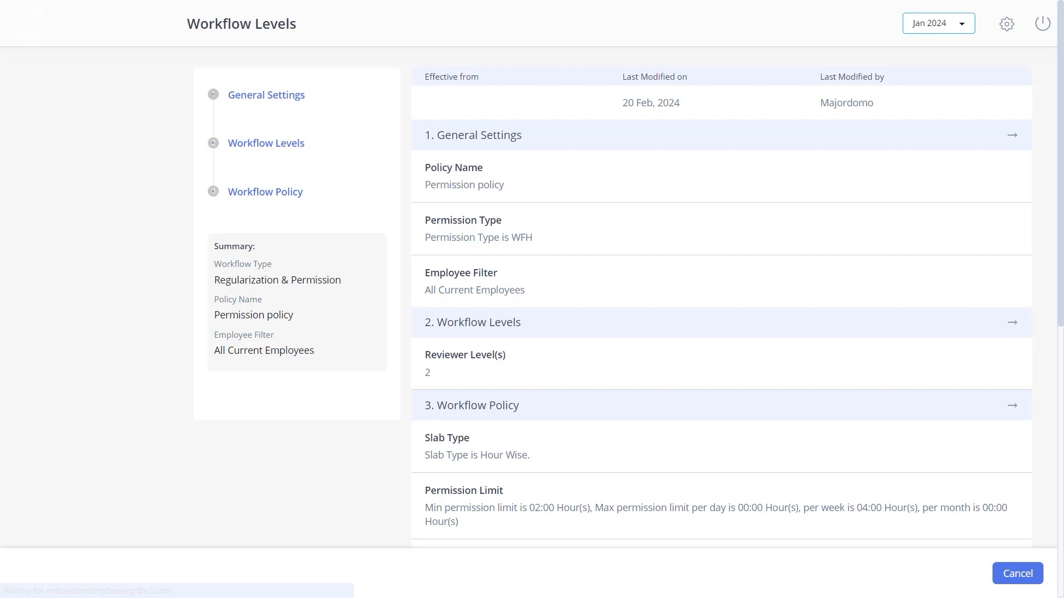
Activate the draft Permission Policy workflow level with an effective date of 22 Feb 2024
{"action": "left_click", "coordinate": [831, 289]}
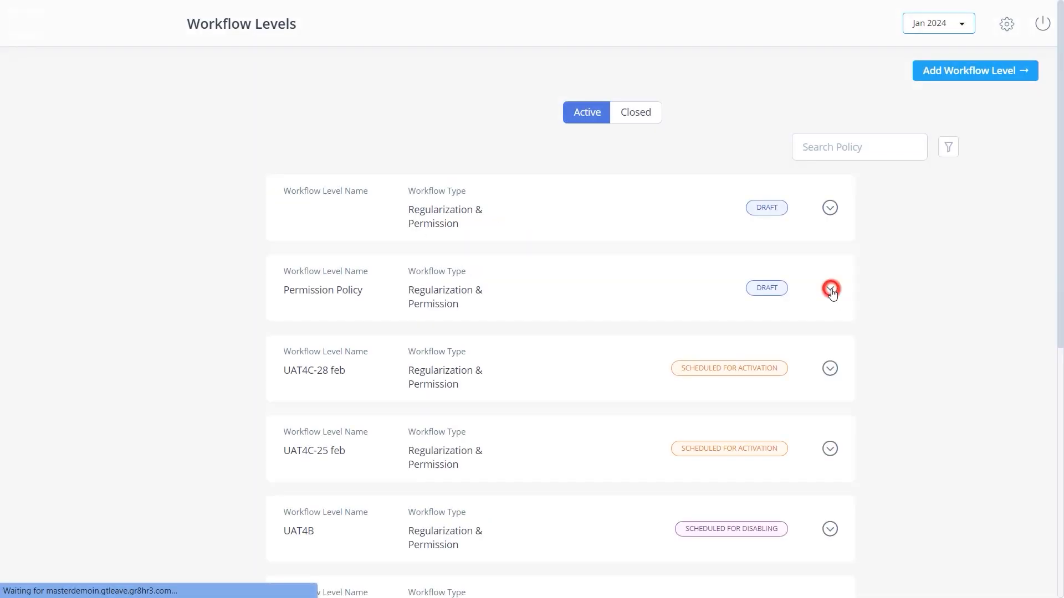
{"action": "left_click", "coordinate": [817, 374]}
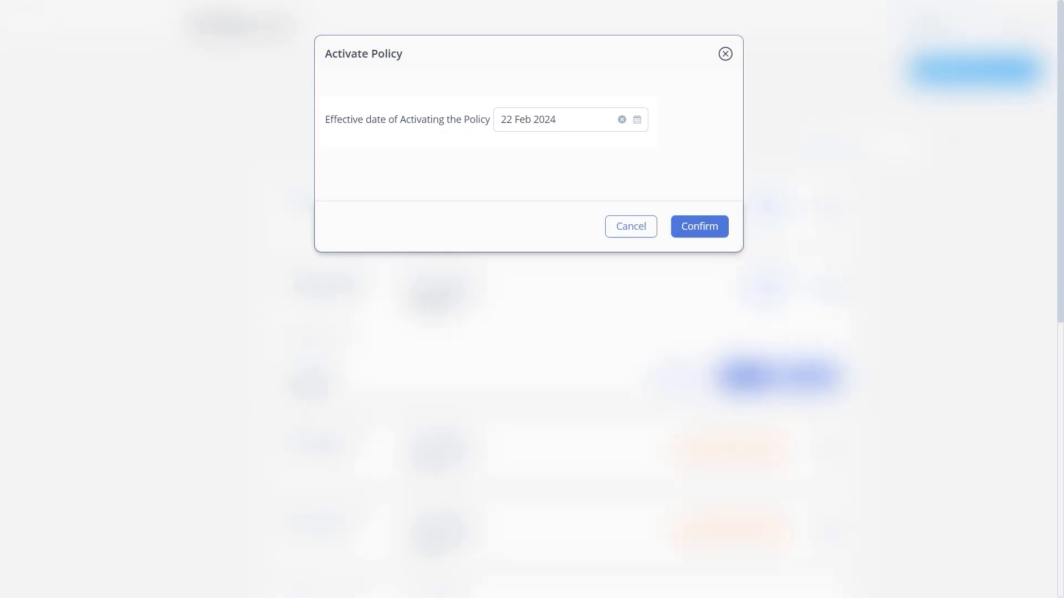
{"action": "left_click", "coordinate": [698, 226]}
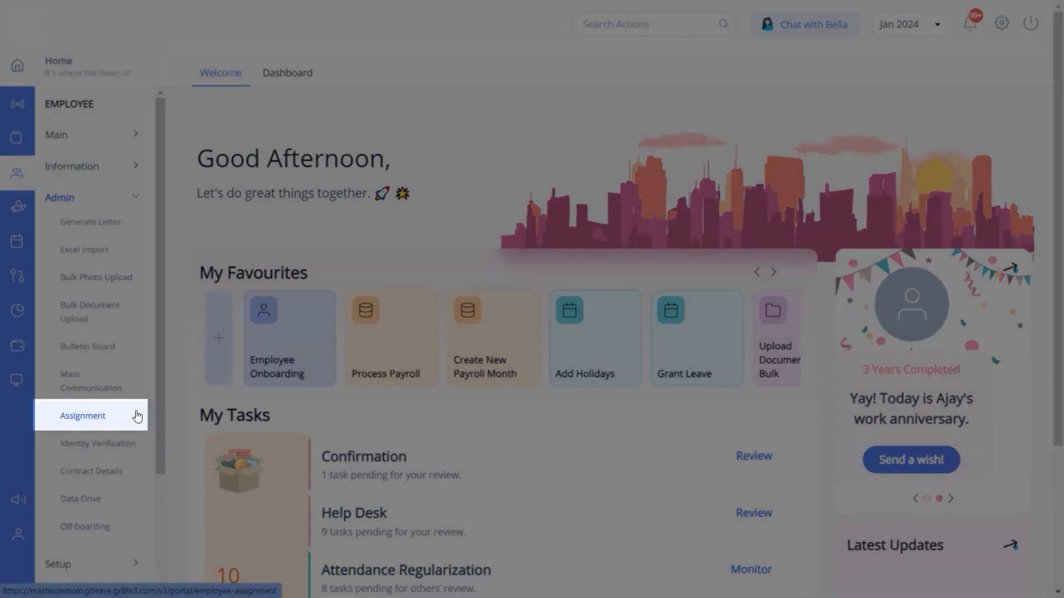
Open the employee Assignment page and display the records for assignment type Permission and the policy Permission Policy
{"action": "left_click", "coordinate": [137, 417]}
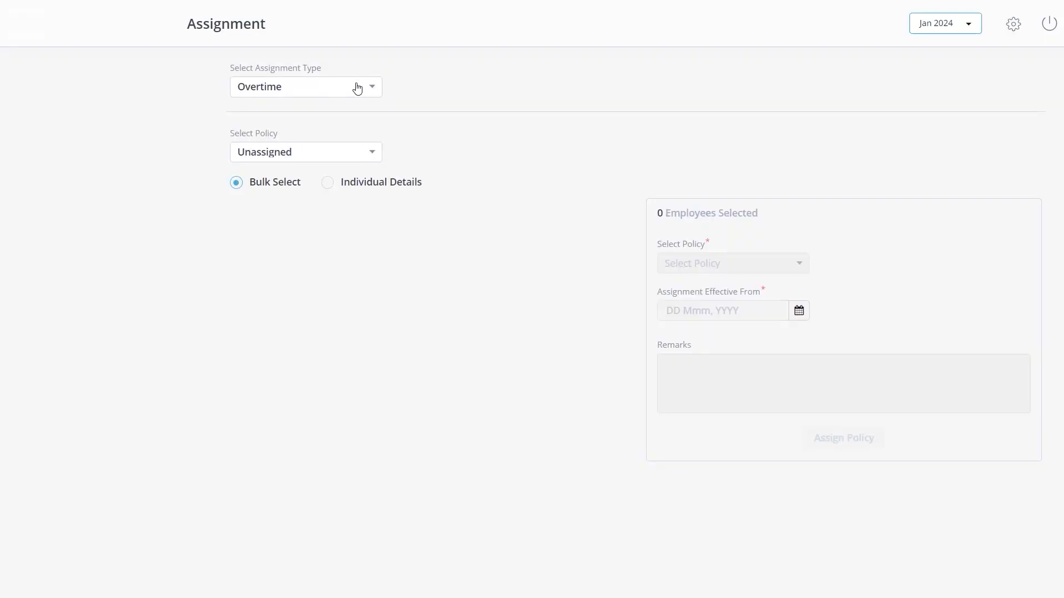
{"action": "left_click", "coordinate": [356, 86]}
{"action": "left_click", "coordinate": [333, 139]}
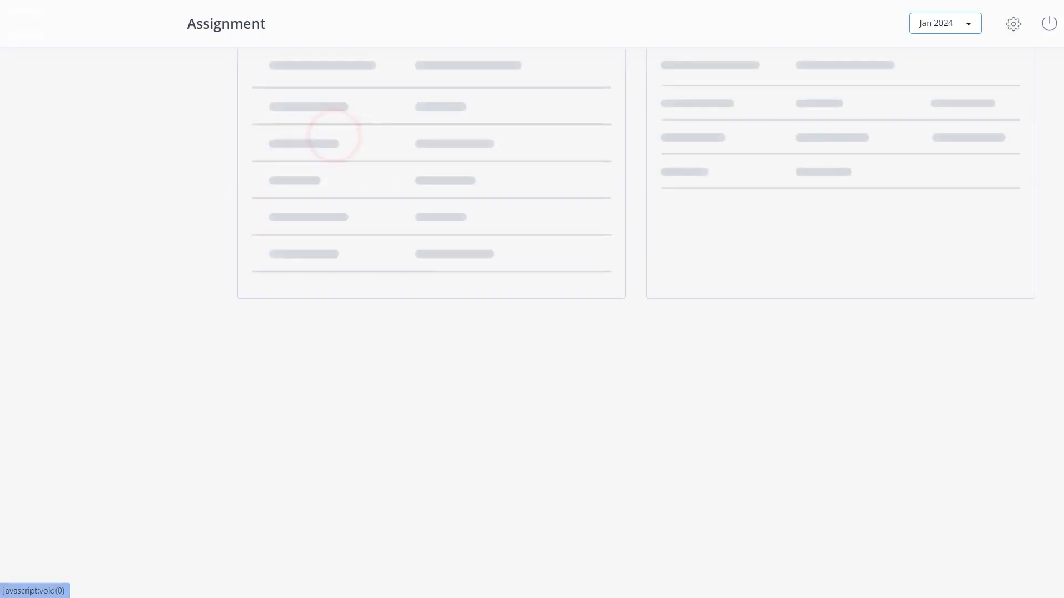
{"action": "left_click", "coordinate": [338, 151]}
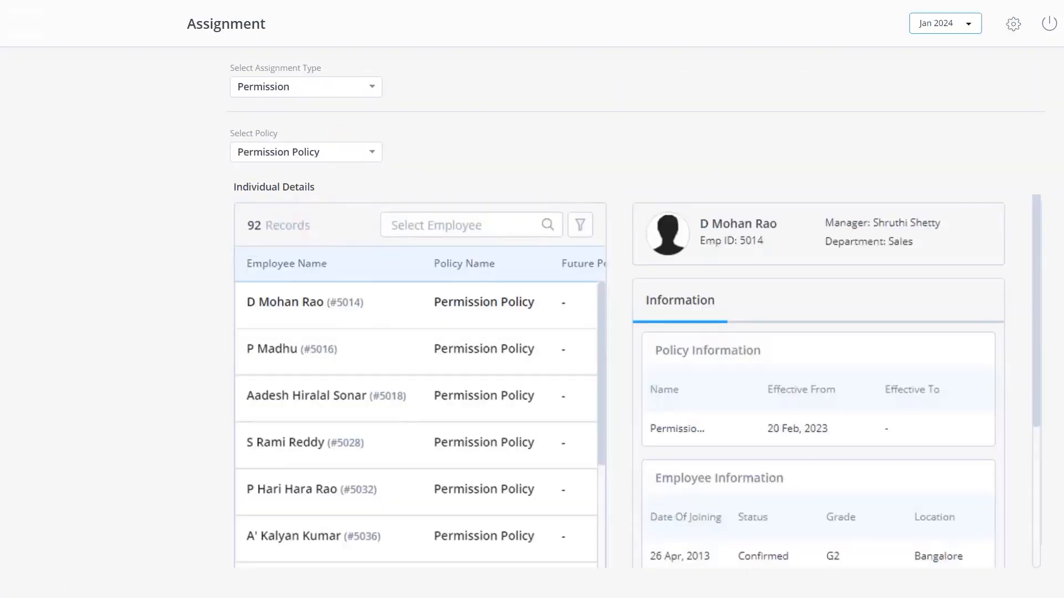